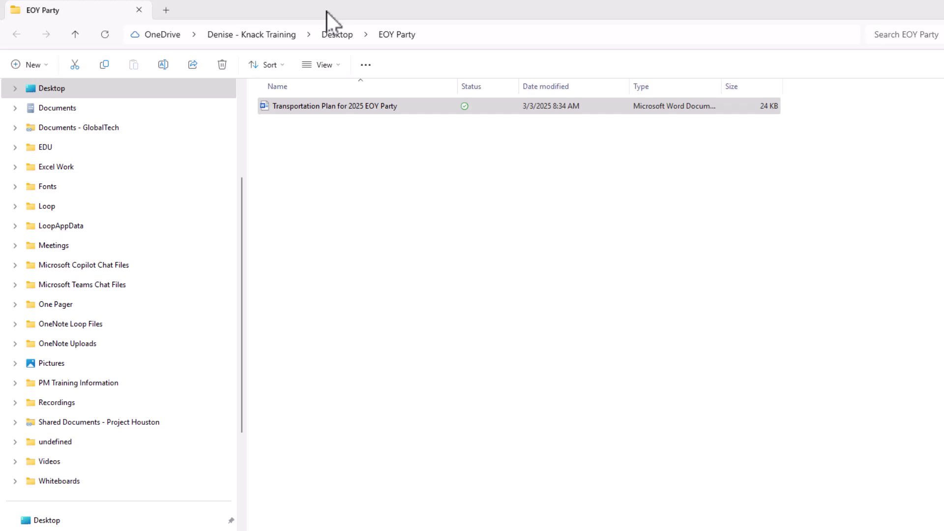
Open the 'Transportation Plan for 2025 EOY Party' document in Word from File Explorer.
click(291, 106)
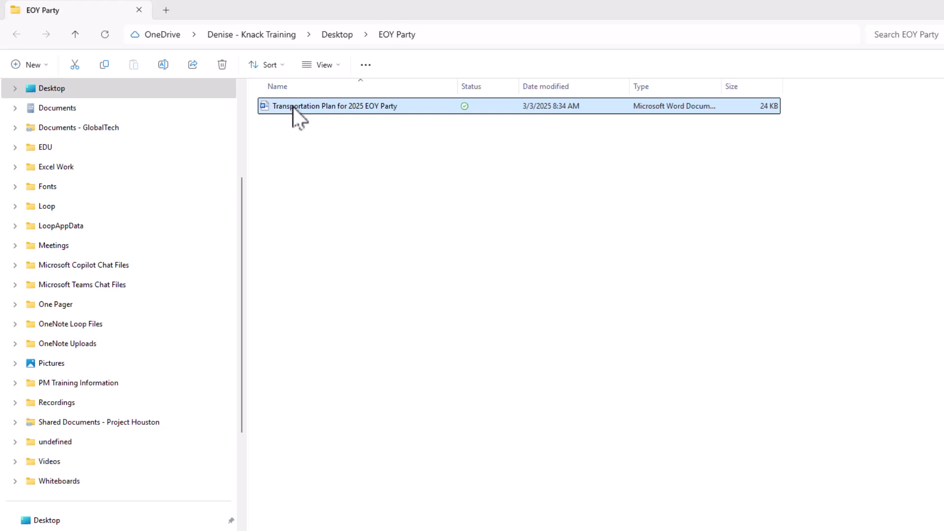
double_click(298, 107)
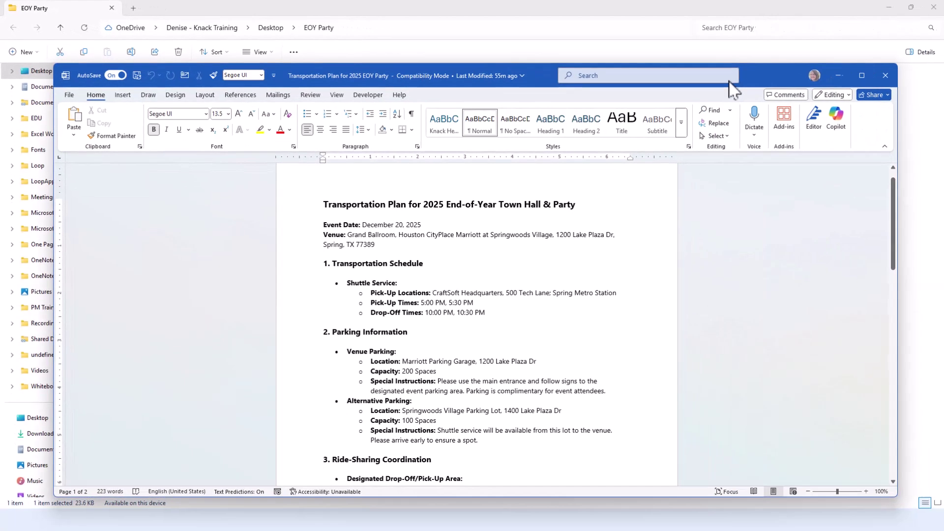
Maximize the Word window and bring up the Share dialog from the Share menu.
click(862, 73)
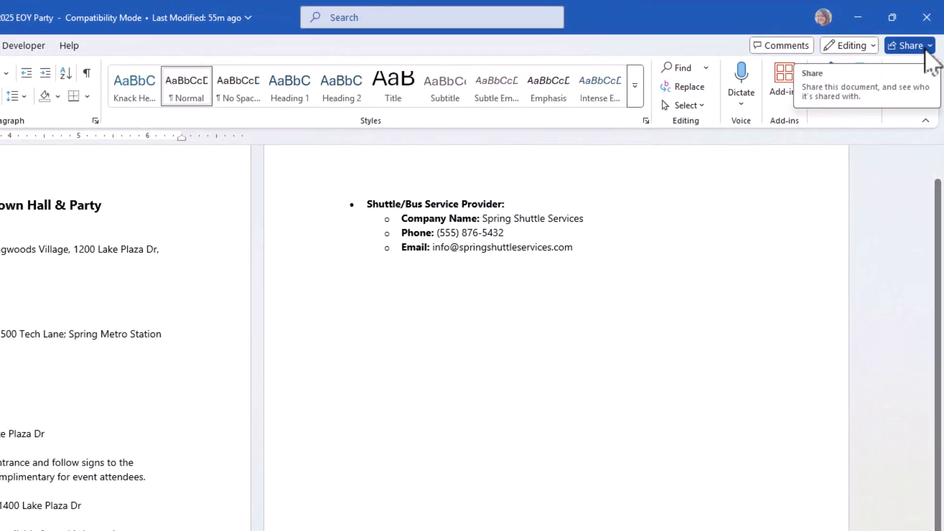
click(924, 49)
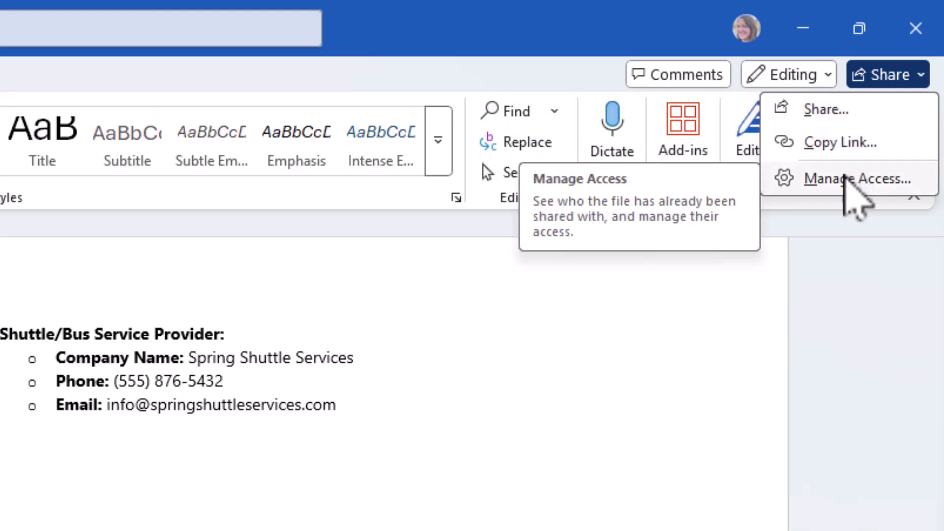
click(846, 140)
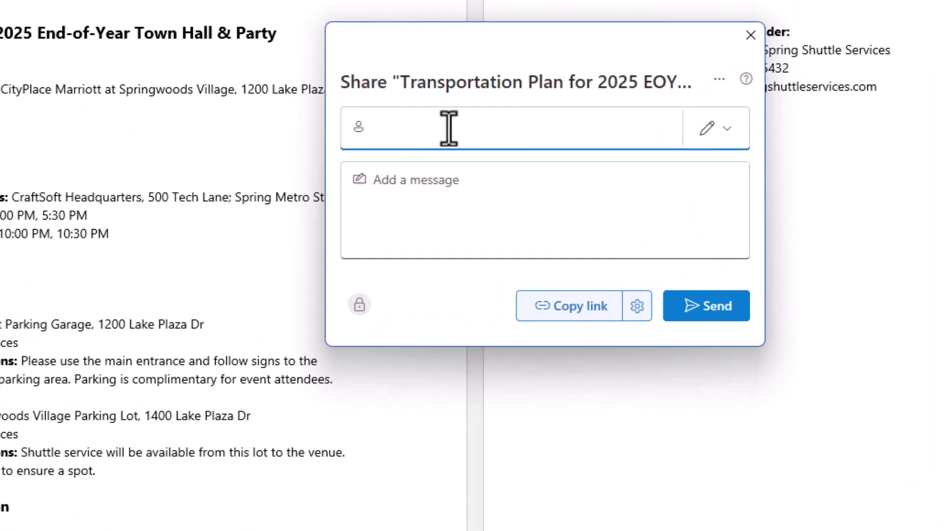
Add the suggested colleague as a recipient, leaving their permission at Can edit.
text(fay)
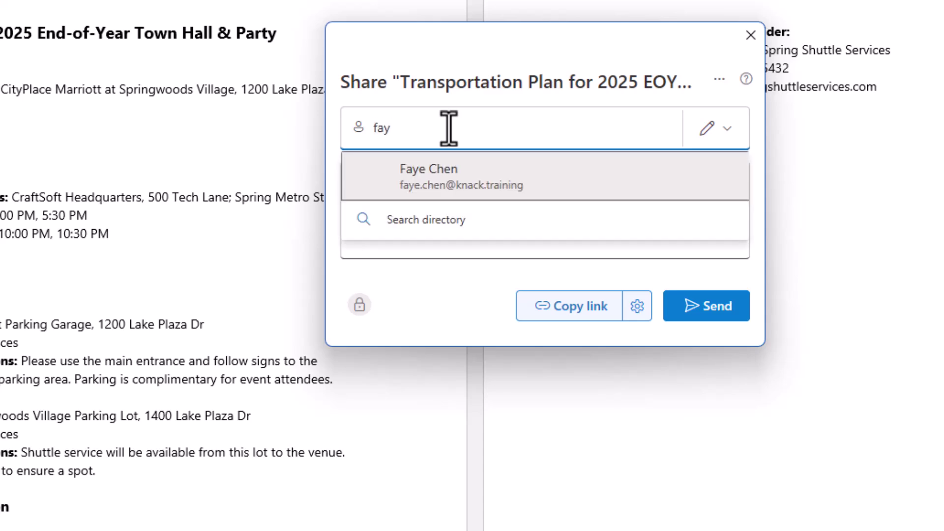
click(446, 175)
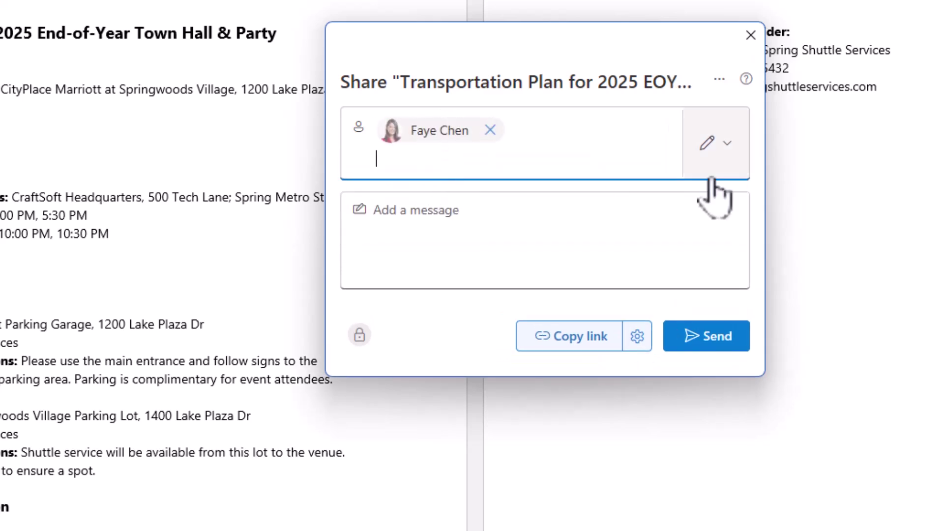
click(730, 152)
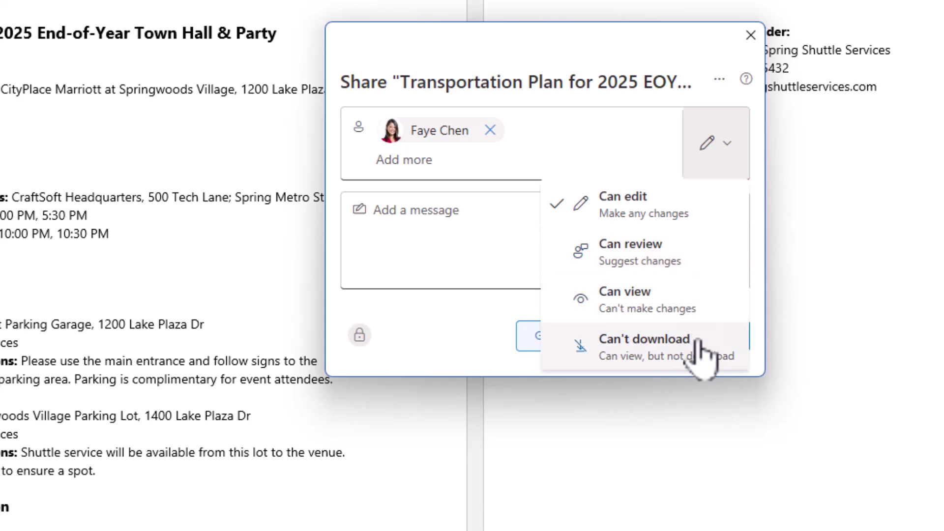
key(Escape)
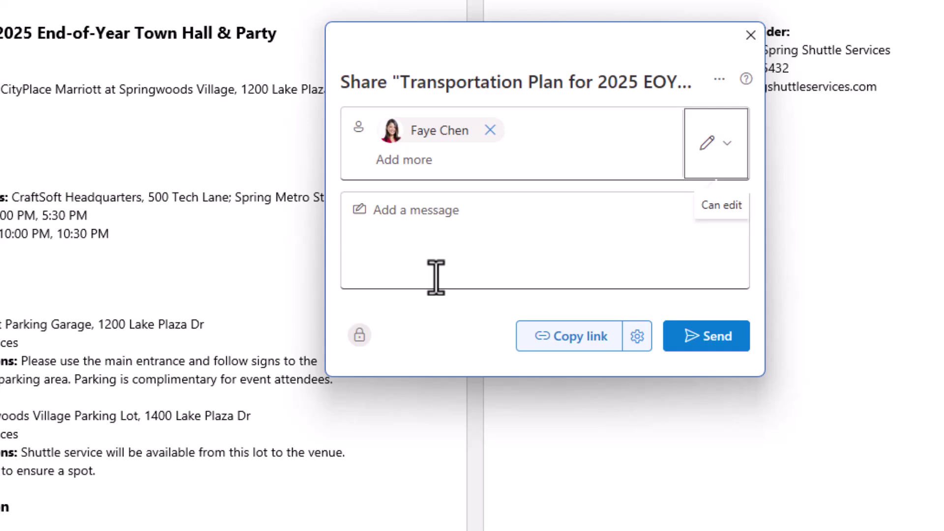
Apply the Knack Training edit link settings without an expiration date, then copy the link.
click(637, 338)
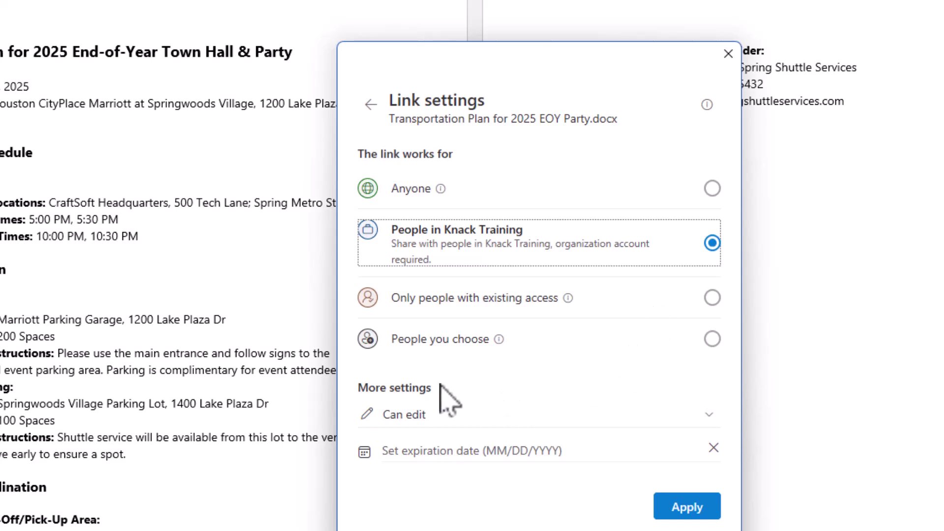
click(710, 414)
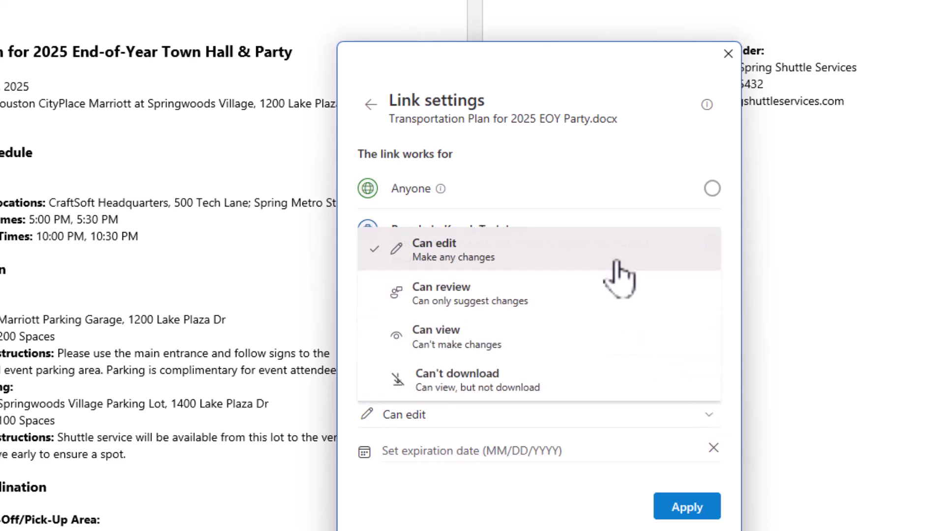
click(636, 451)
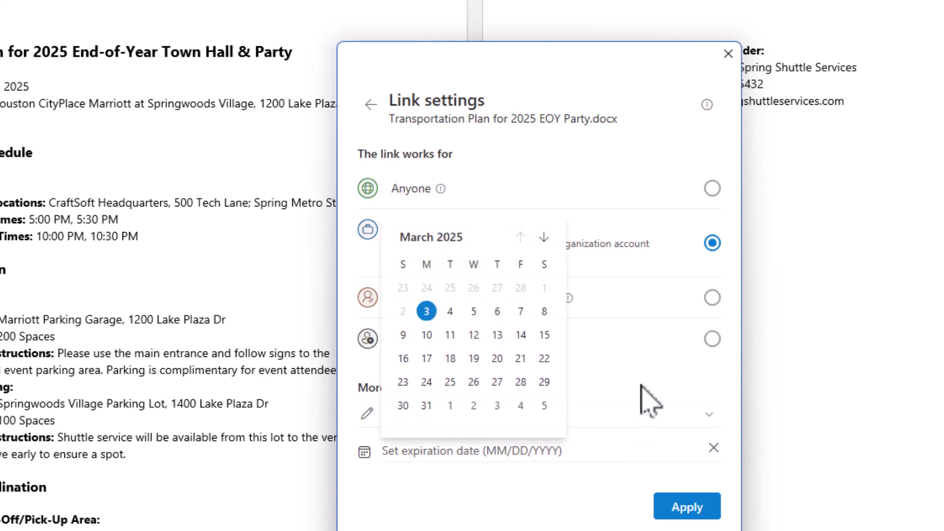
key(Escape)
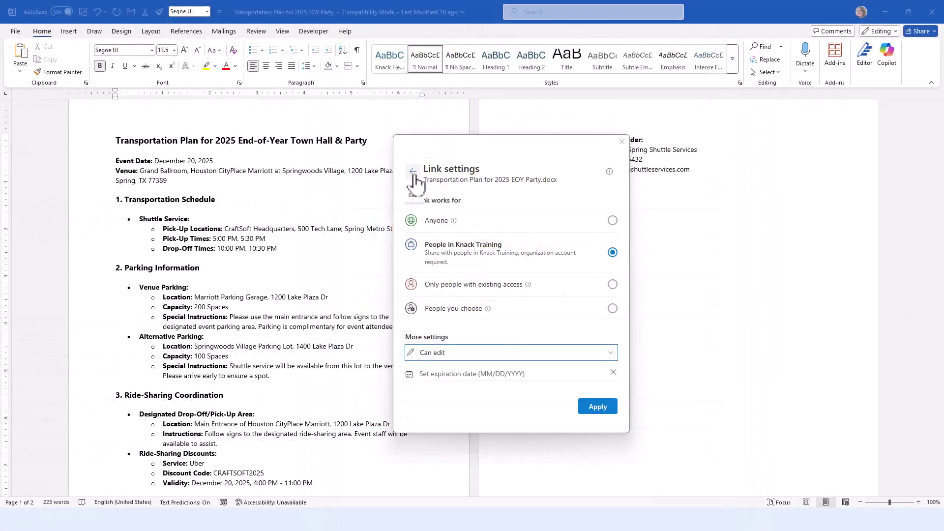
click(598, 408)
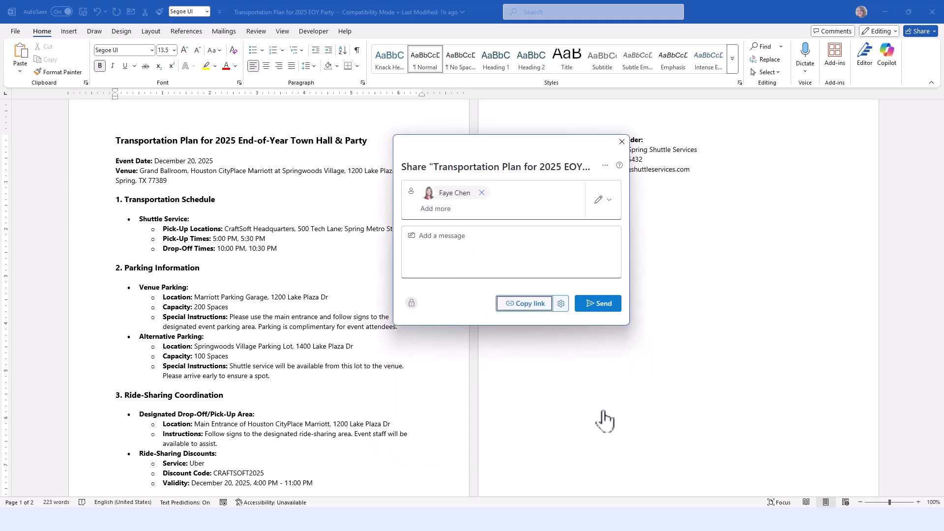
click(529, 304)
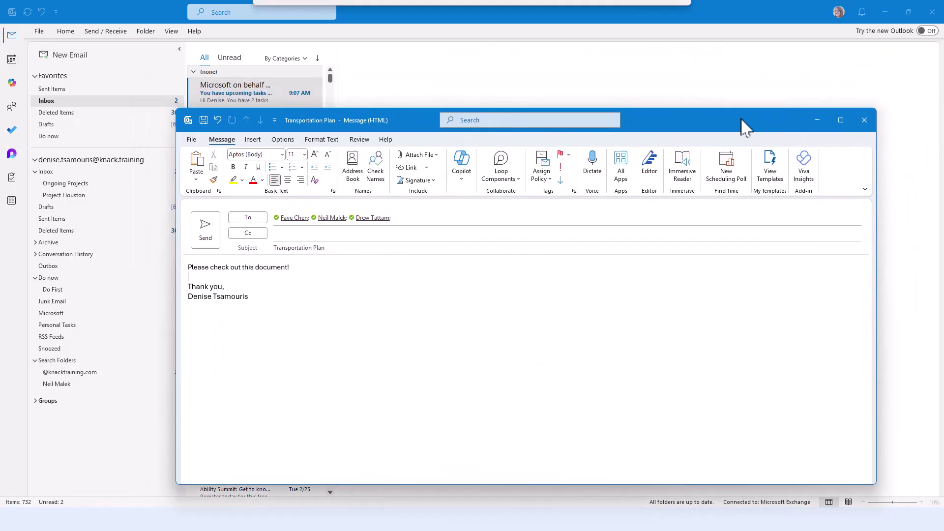
Paste the document link into the maximized 'Transportation Plan' email and send it.
click(819, 119)
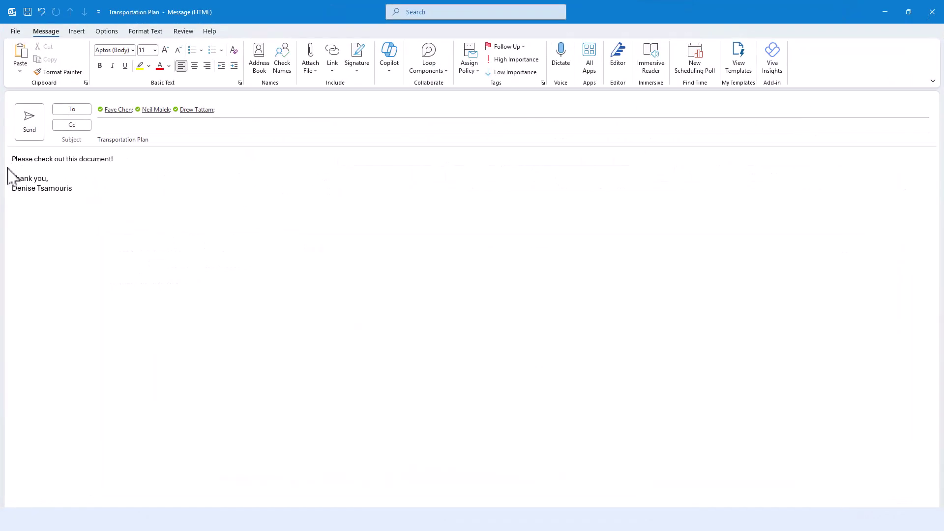
key(ctrl+v)
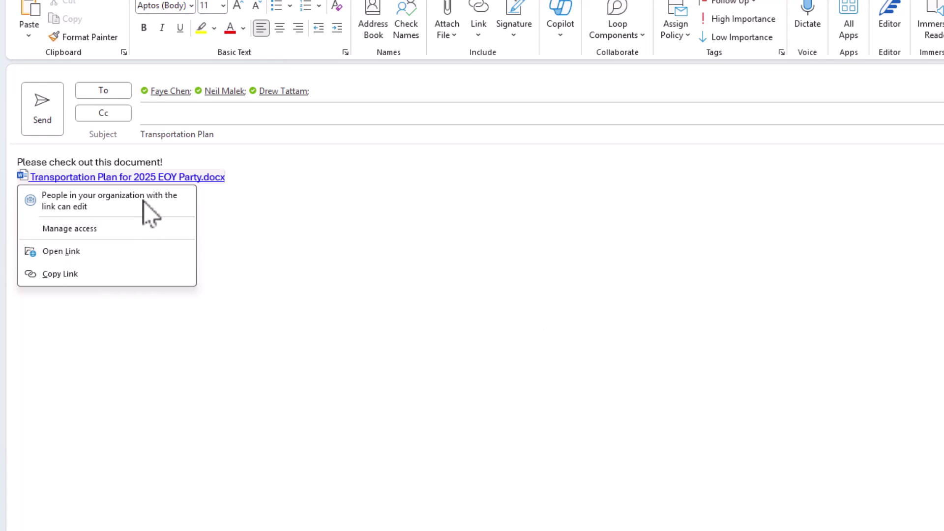
click(52, 124)
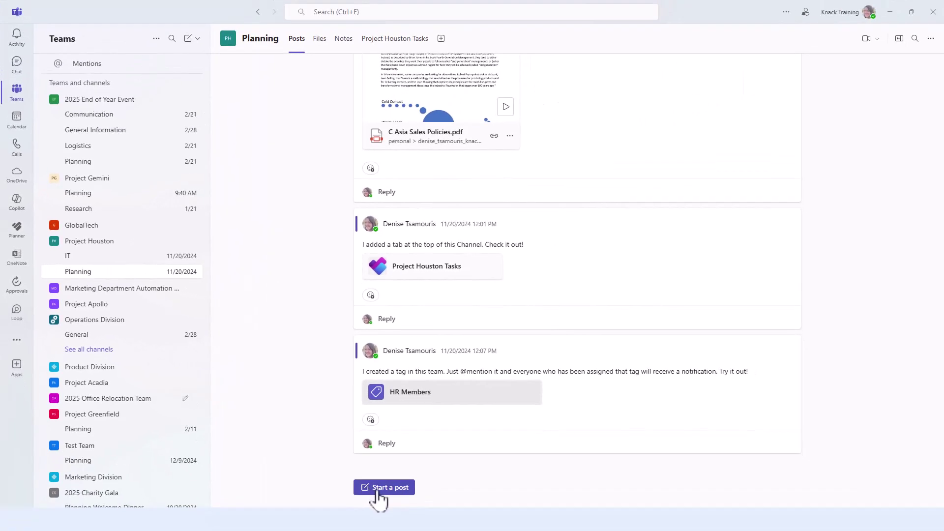
Start a new Planning channel post and bring up its Attach file options.
click(379, 489)
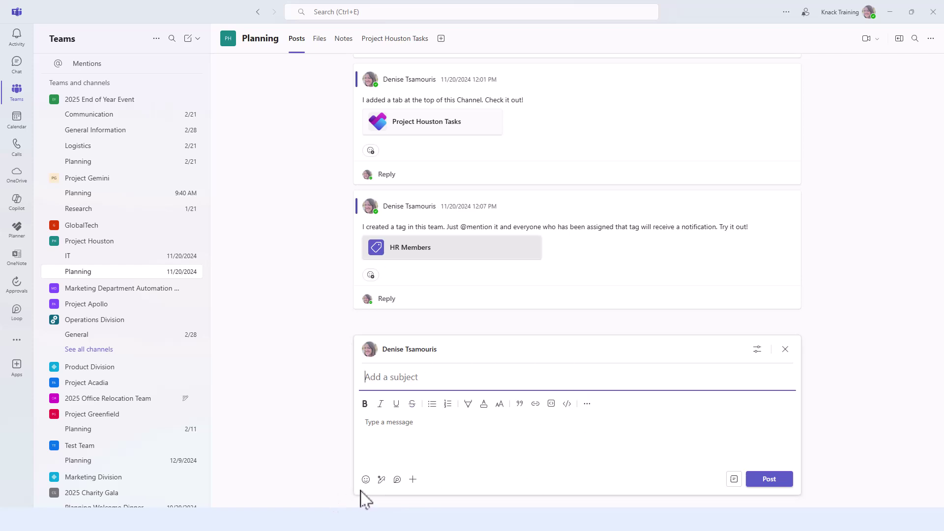
click(413, 479)
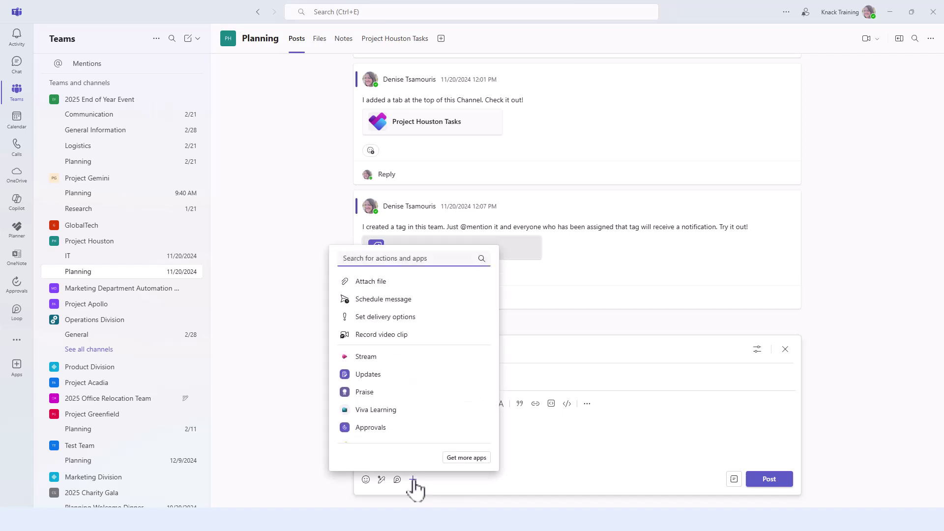
click(404, 283)
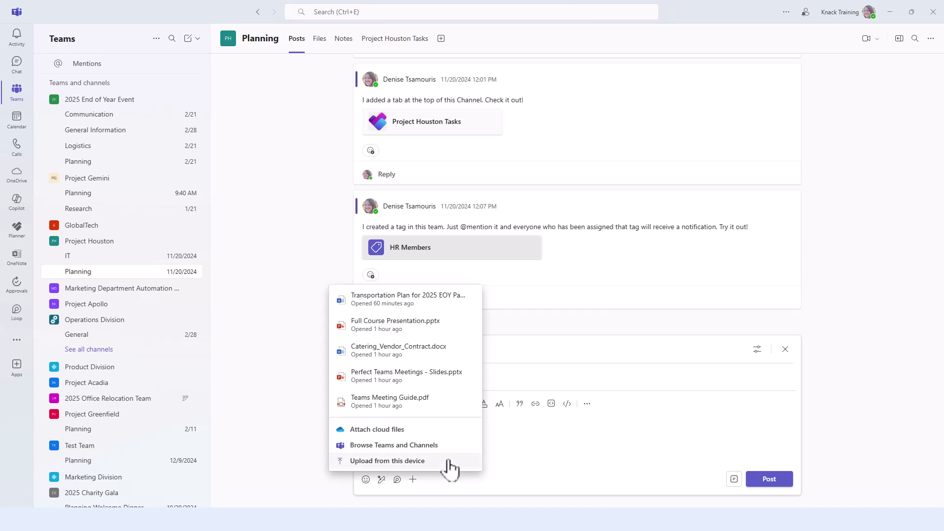
Upload 'Transportation Plan for 2025 EOY Party' from this device and publish the post to Planning.
click(449, 462)
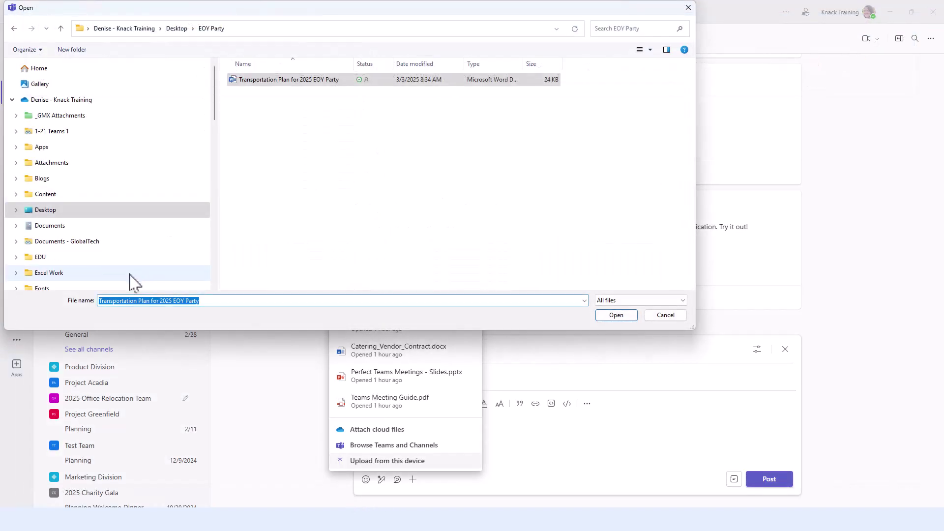
click(326, 79)
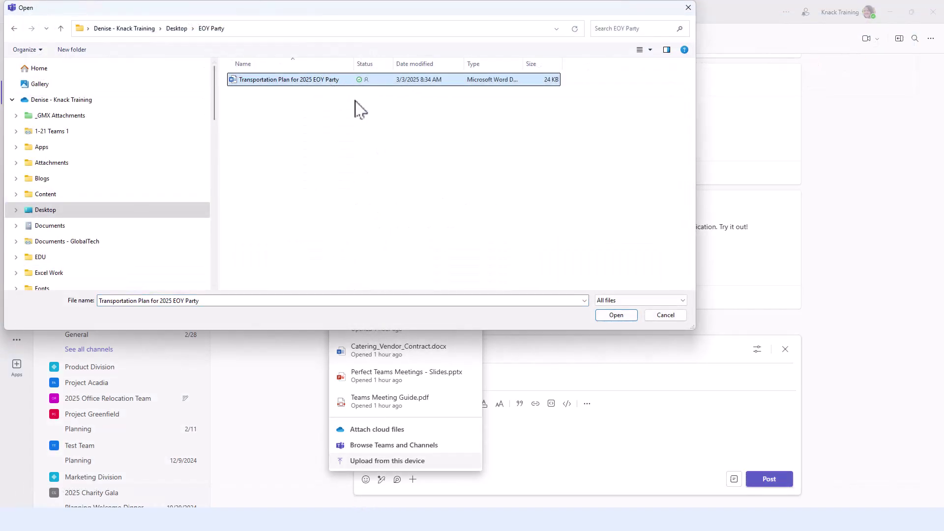
click(618, 315)
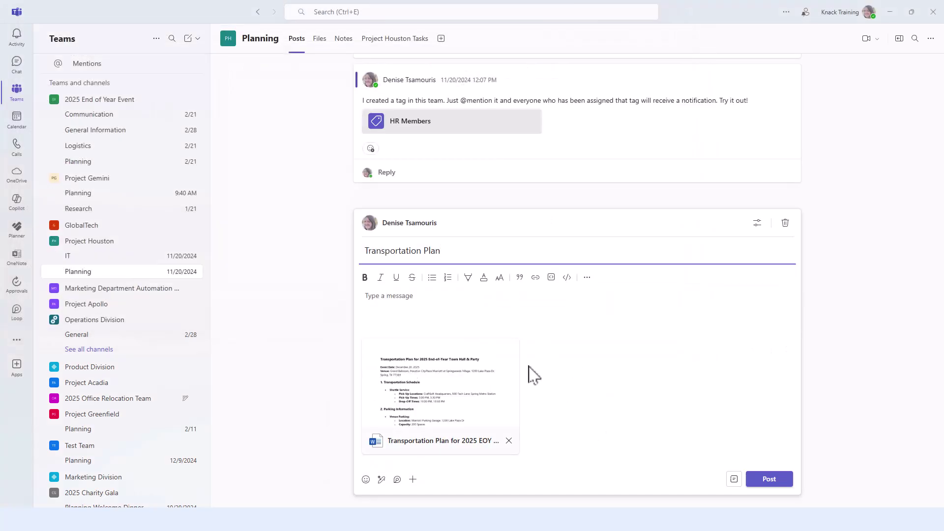
click(757, 483)
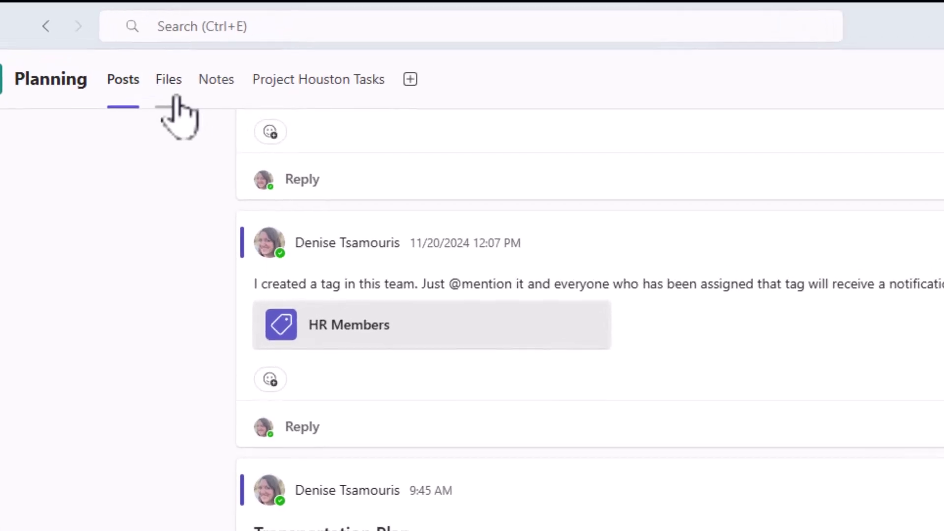
Look at the files stored in the Planning channel's Files tab.
click(176, 98)
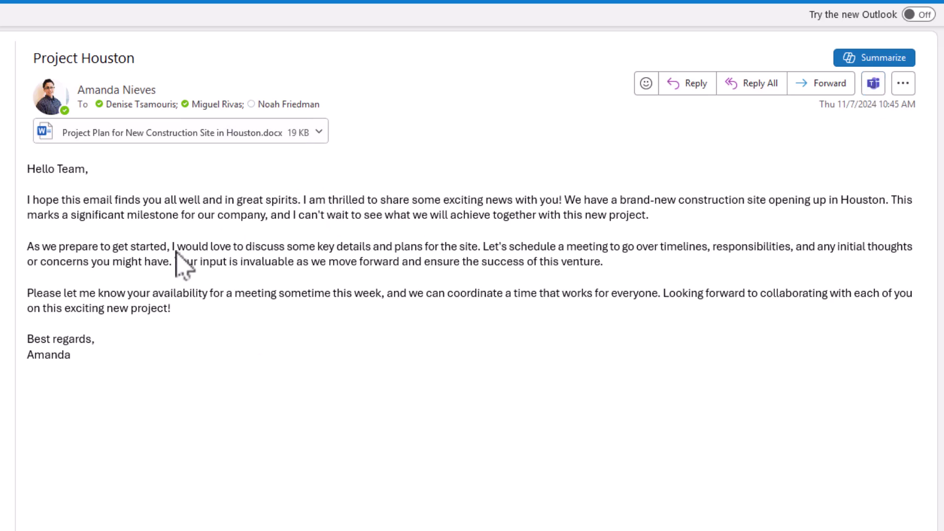
Start Share to Teams for the Project Houston email and move the share dialog to the right.
click(874, 85)
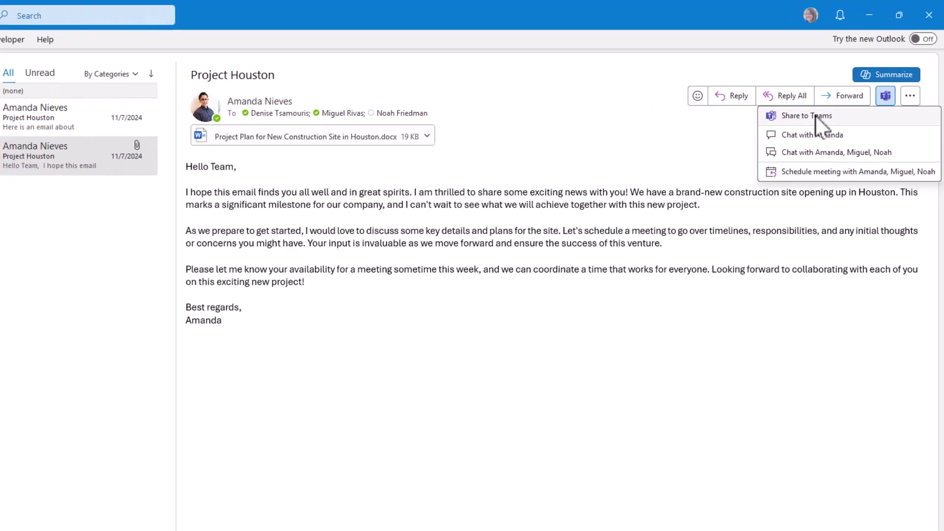
click(794, 136)
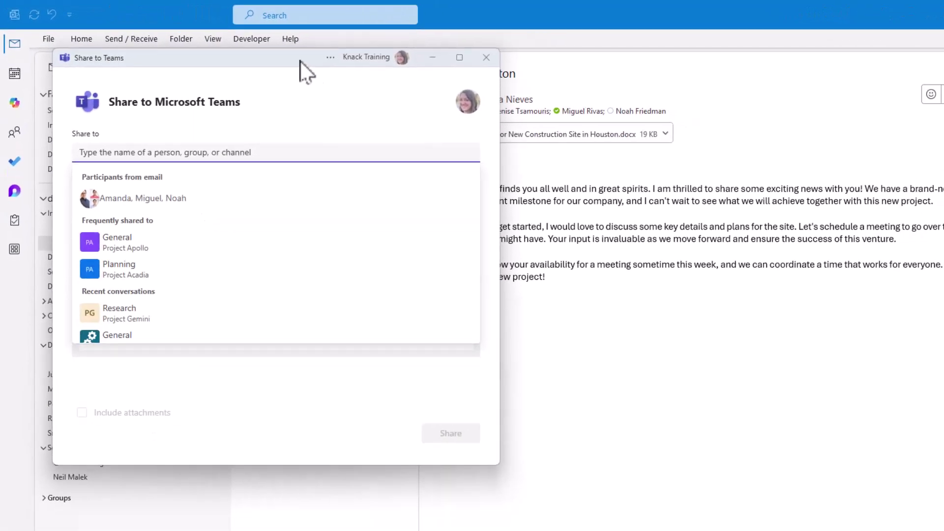
drag(294, 59, 613, 50)
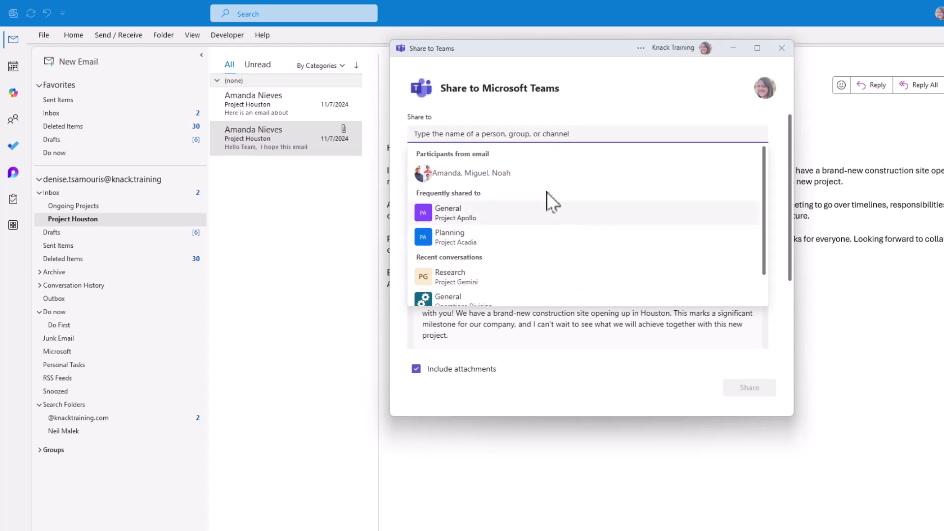
scroll(547, 192, down, 1)
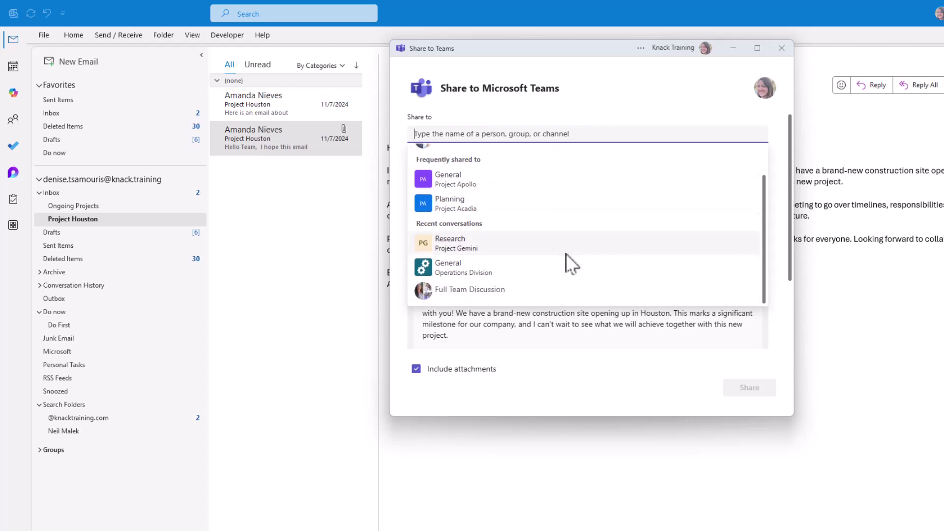
Share the email with attachments to Planning (Project Acadia), then go to that channel in Teams.
click(569, 208)
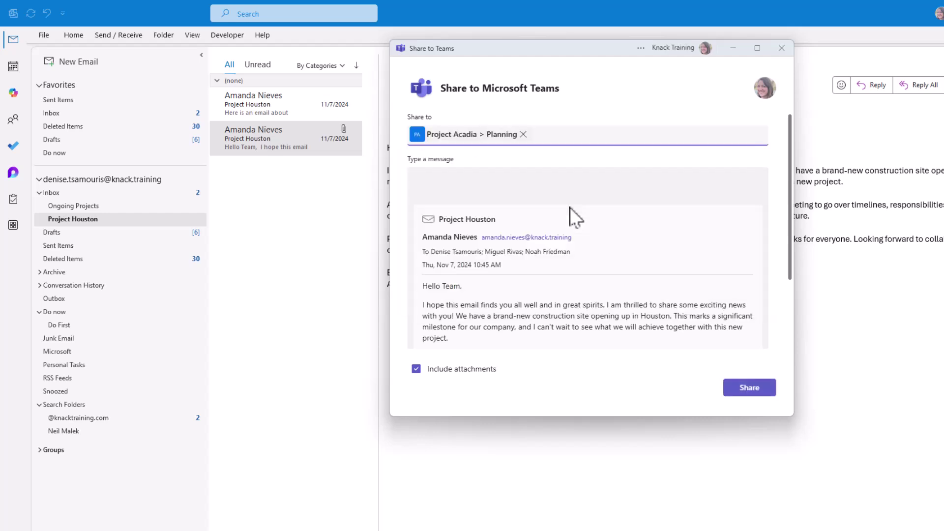
scroll(570, 208, down, 2)
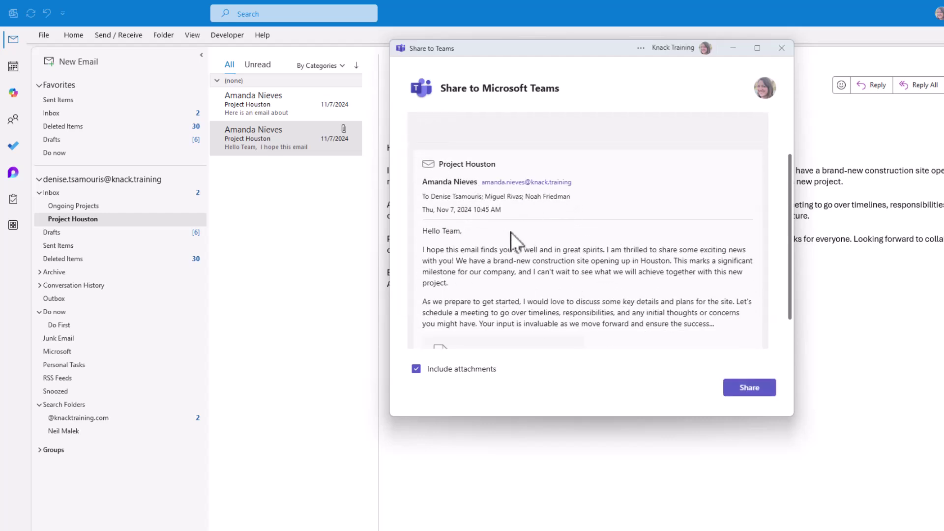
scroll(538, 272, down, 1)
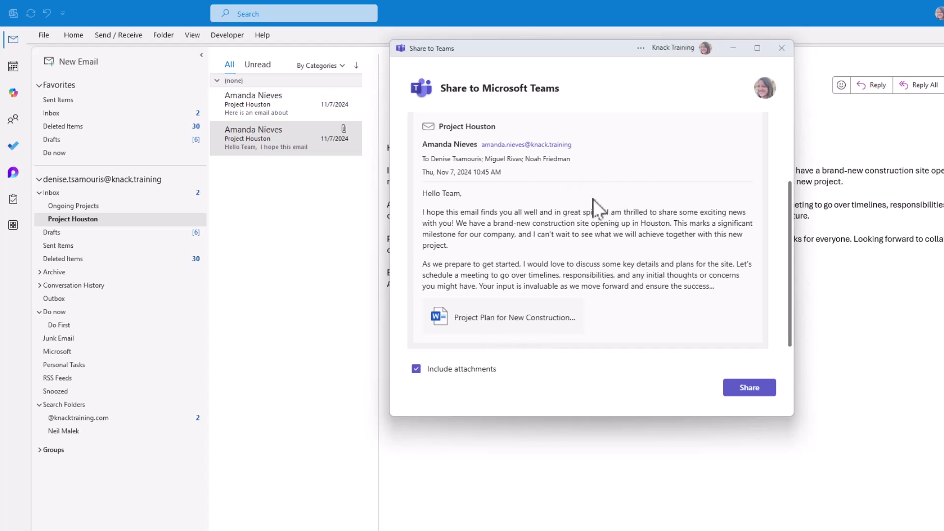
click(763, 393)
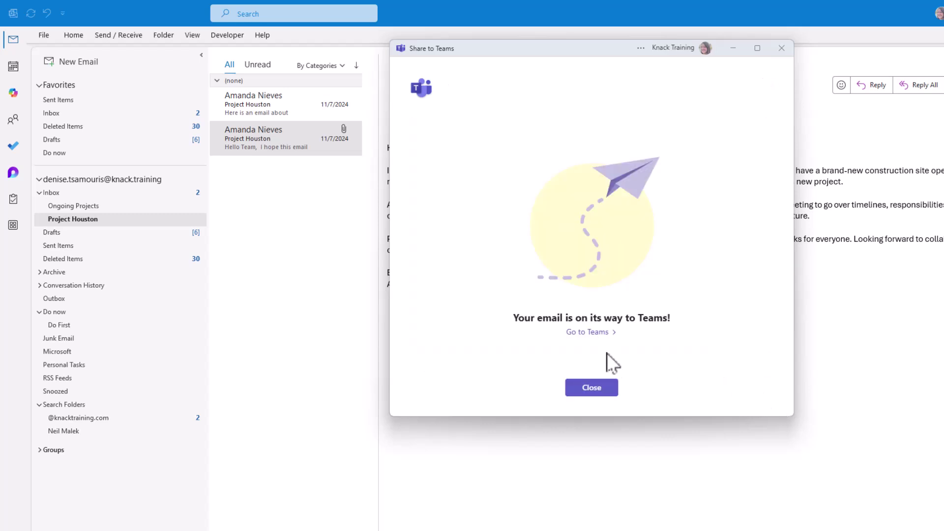
click(587, 333)
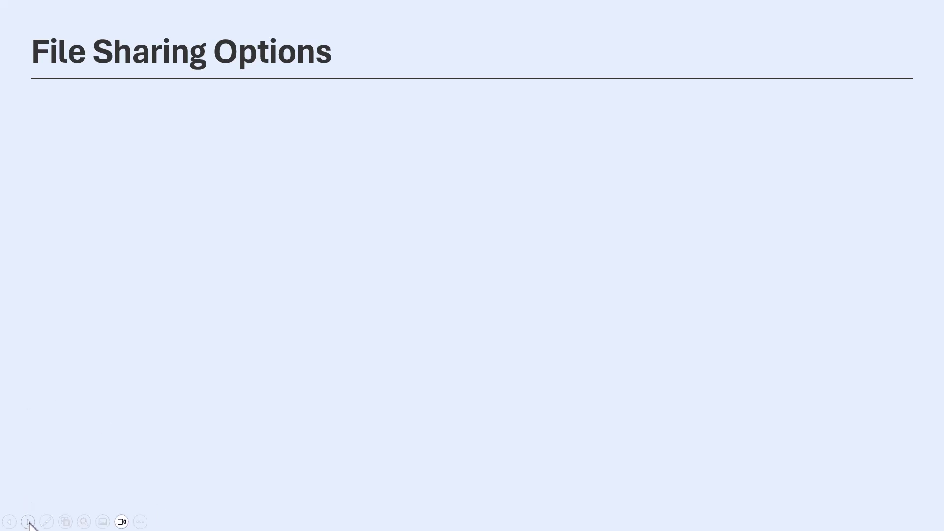
Advance the slide show to show the OneDrive link, Teams upload and email-to-Teams cards.
click(28, 523)
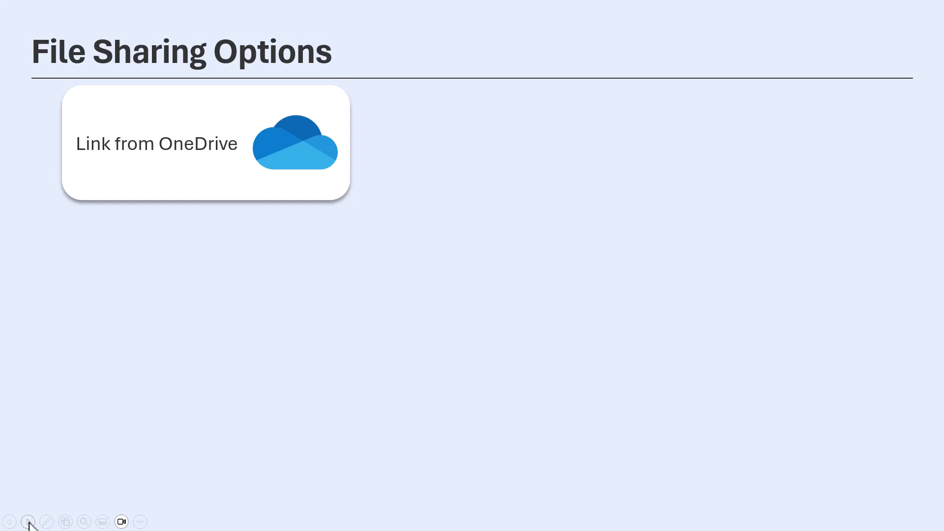
click(28, 521)
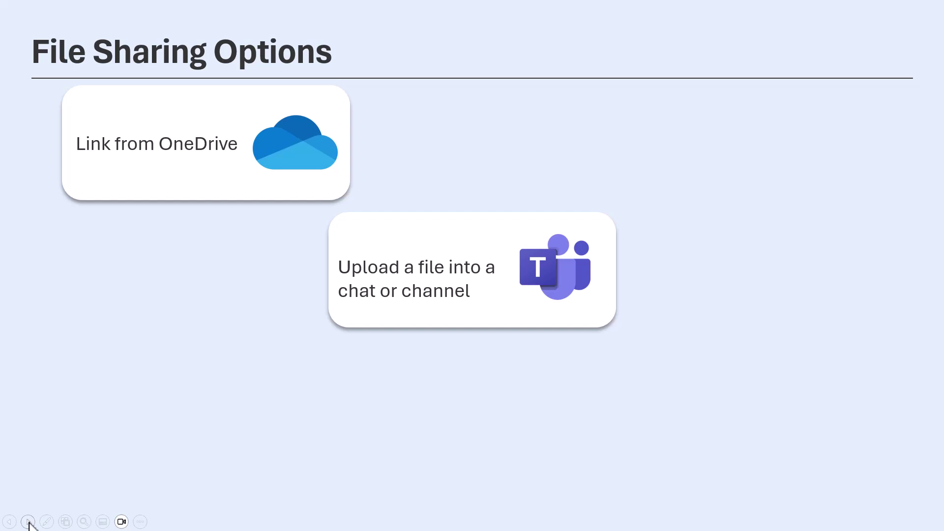
click(28, 522)
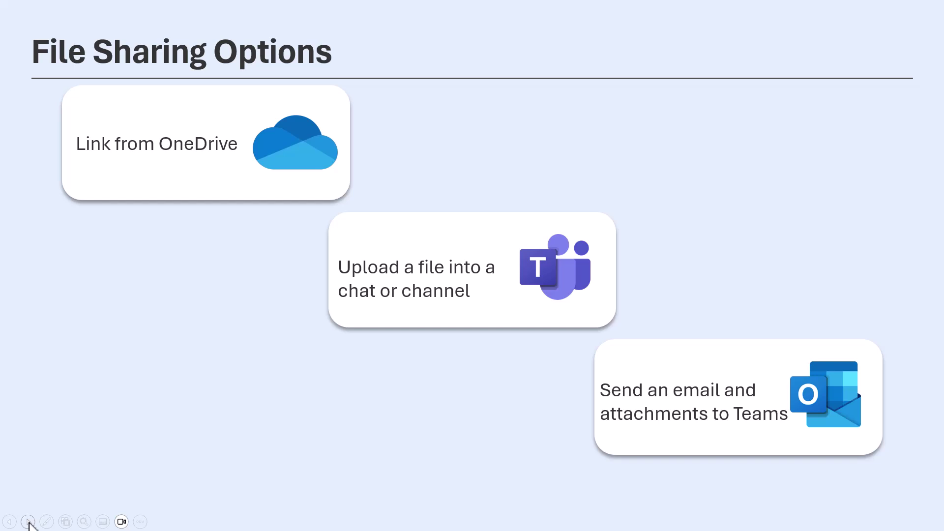